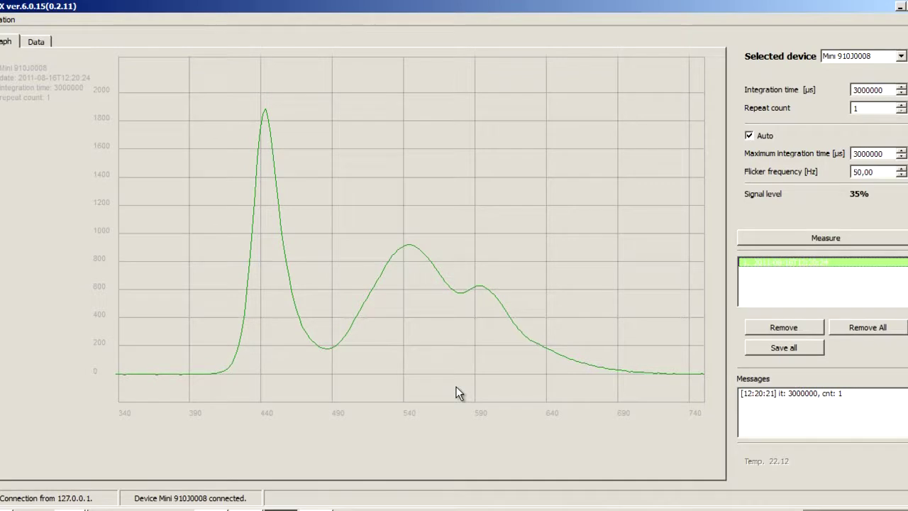
Check the wavelength data table, return to the graph, and take a new spectrum measurement
left_click(41, 43)
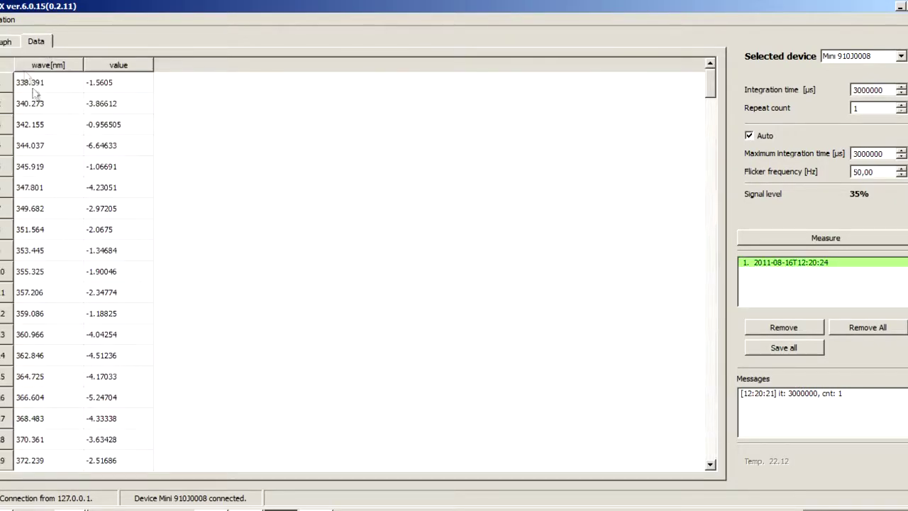
left_click(14, 42)
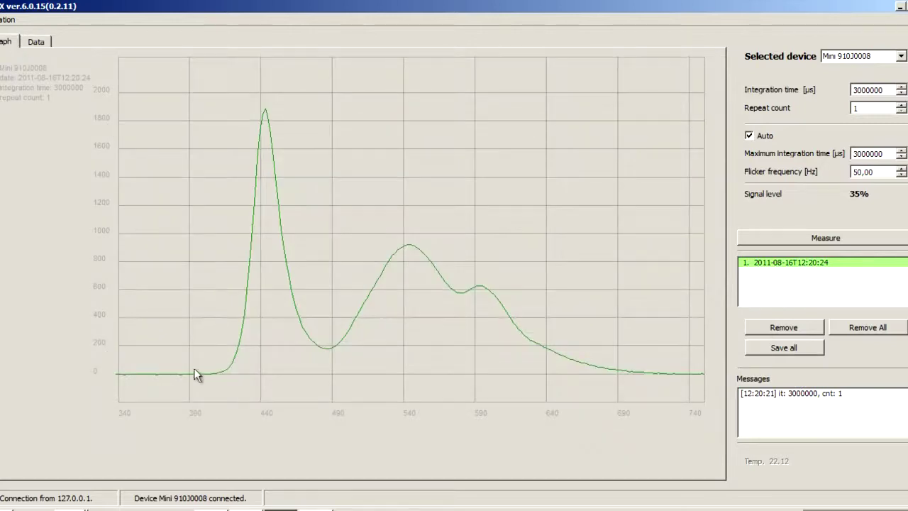
left_click(882, 241)
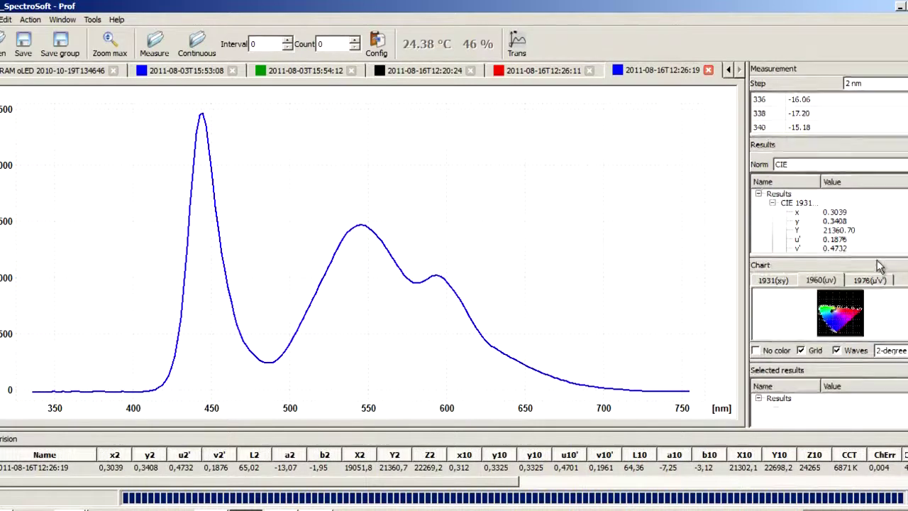
Move the CIE Results panel to the top of the right dock, then float it as its own window
left_click_drag(858, 145, 846, 70)
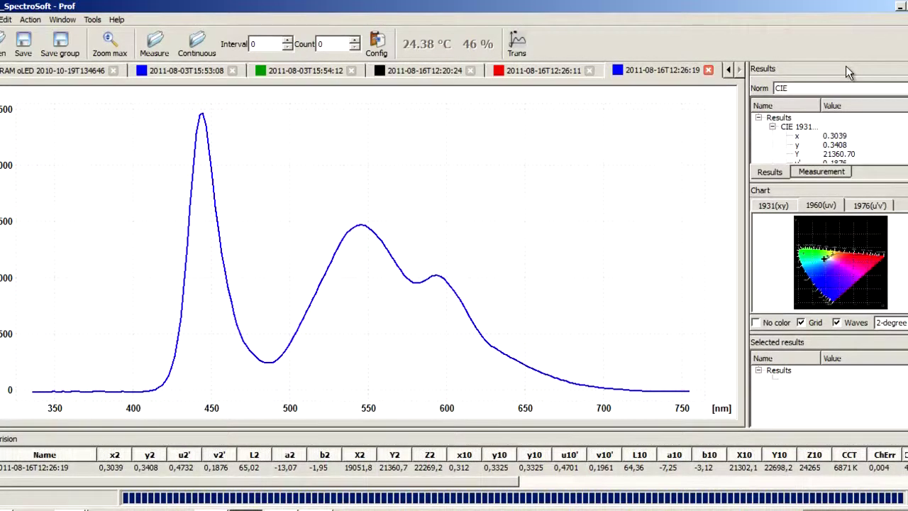
left_click_drag(846, 66, 696, 27)
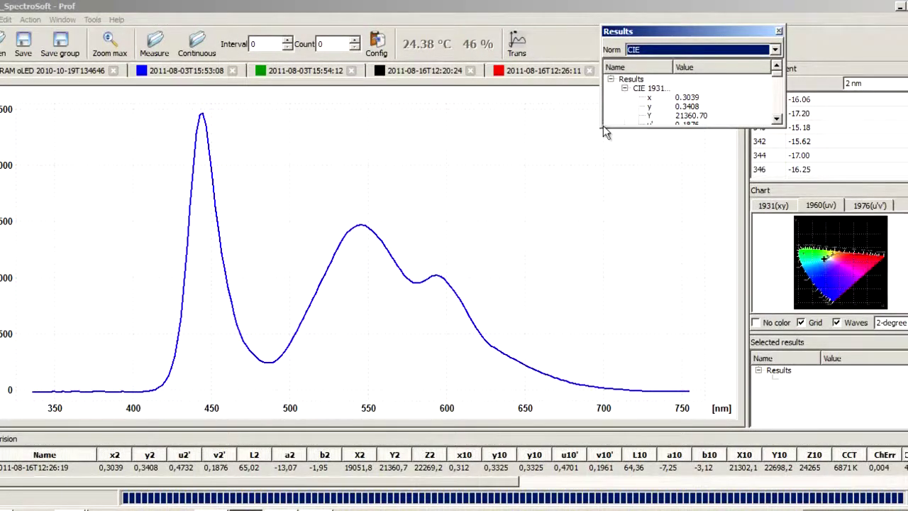
Enlarge the floating Results window to review CIE 1964, Other and Rendering values, then close it with Escape
left_click_drag(603, 130, 600, 353)
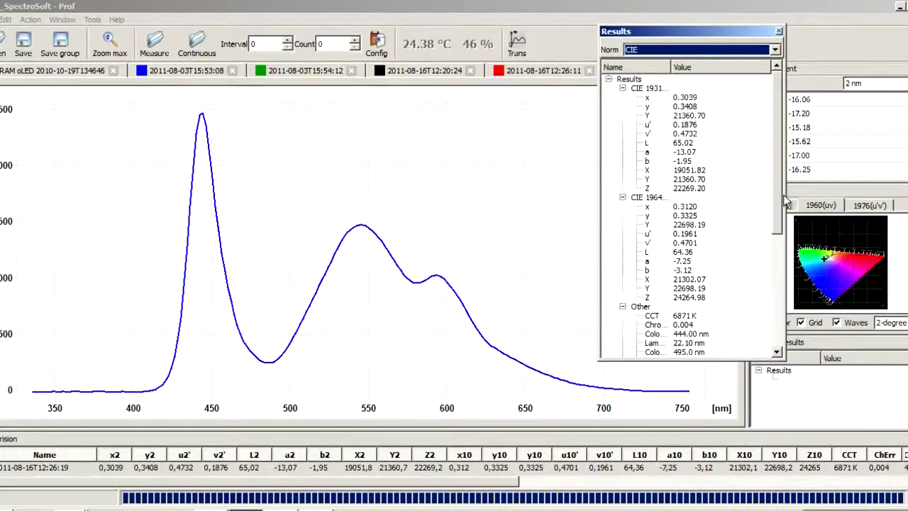
left_click_drag(778, 199, 778, 264)
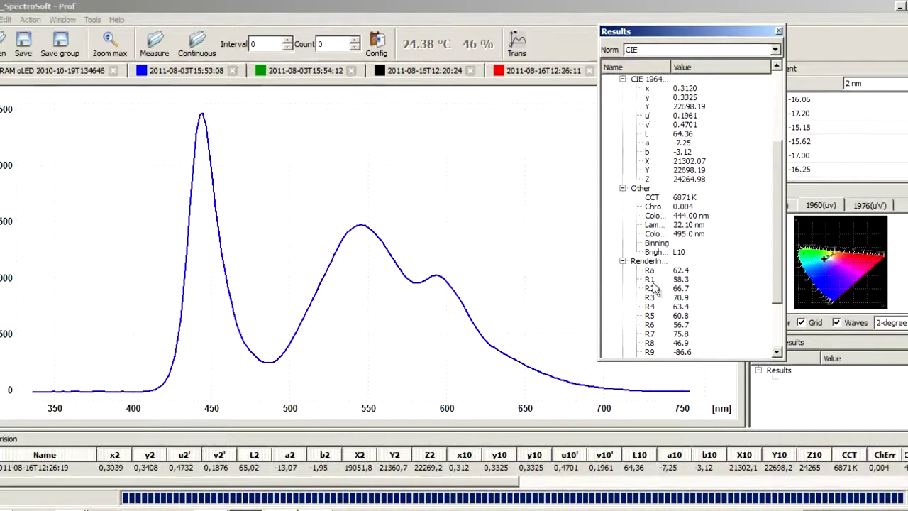
key("Escape")
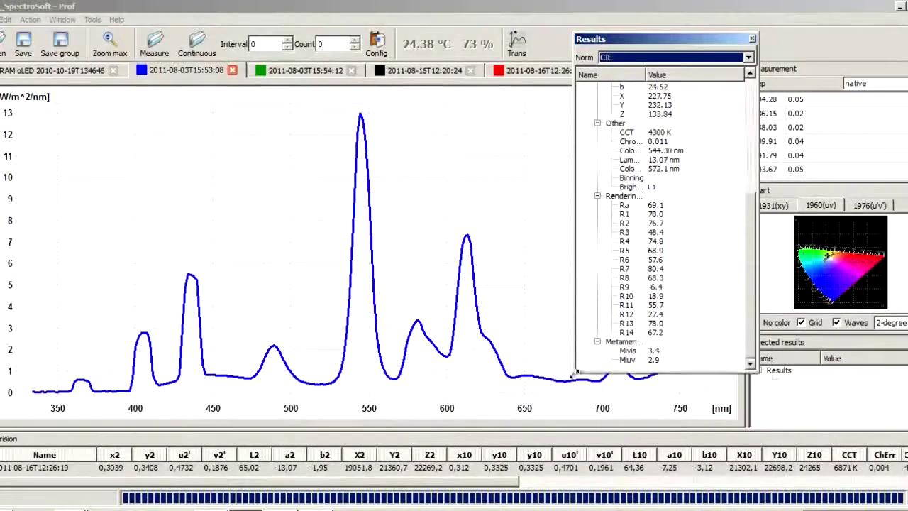
Make the Results window slightly taller, select the CIE 1931 Y value, and bring the main spectrum window forward
left_click_drag(576, 372, 576, 378)
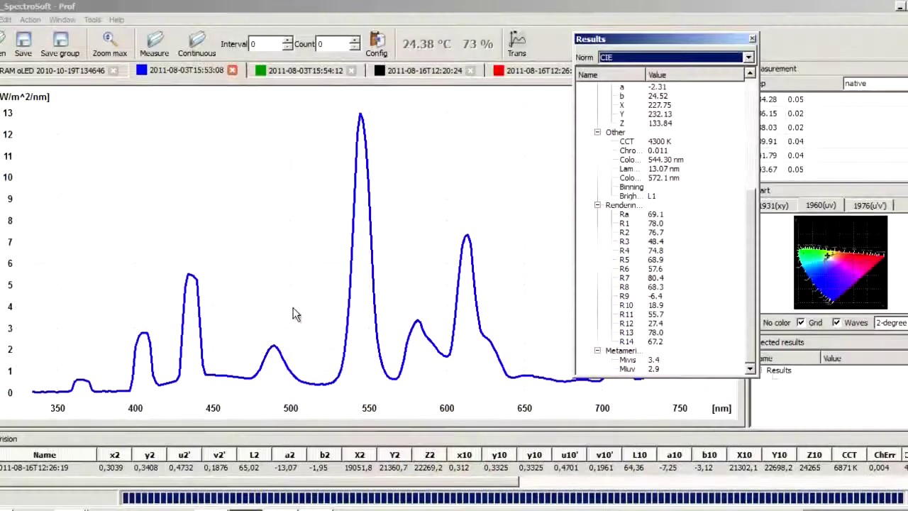
scroll(657, 128, "up", 7)
left_click(657, 124)
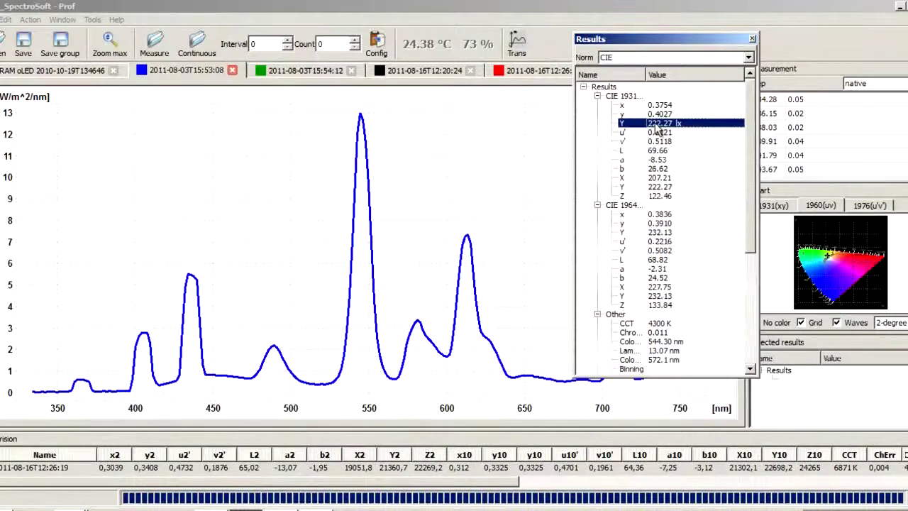
left_click(3, 103)
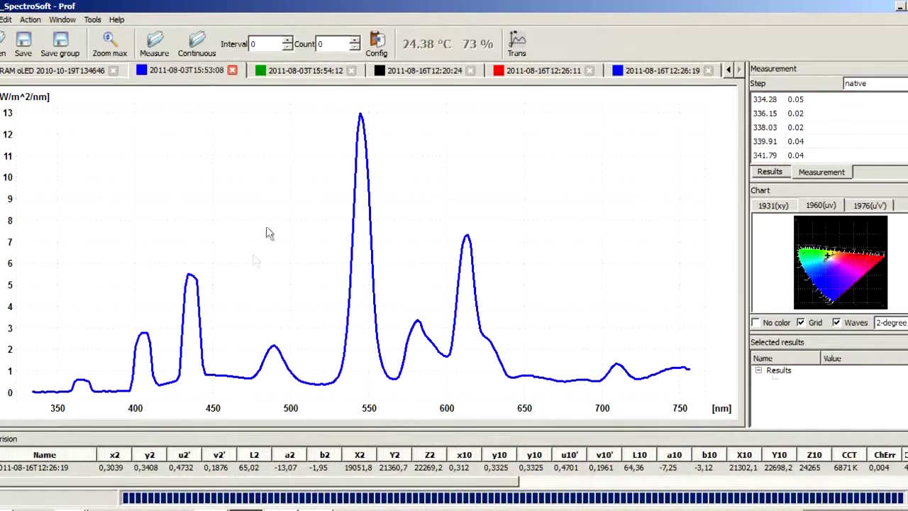
Switch through the OSRAM oLED and 15:53:08 measurements to show the 2011-08-03T15:54:12 spectrum
left_click(79, 72)
left_click(193, 73)
left_click(313, 71)
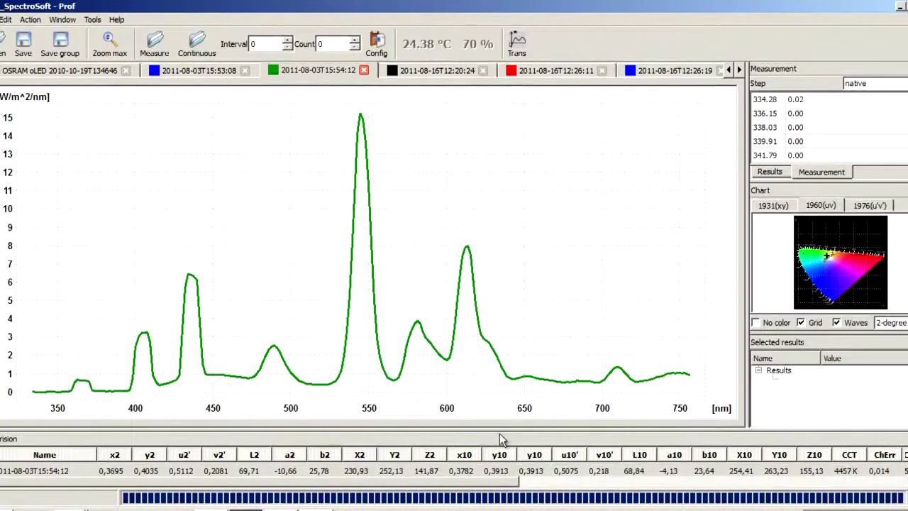
Float and enlarge the bottom comparison table, and move the chromaticity chart panel to the dock's top
left_click_drag(501, 436, 489, 311)
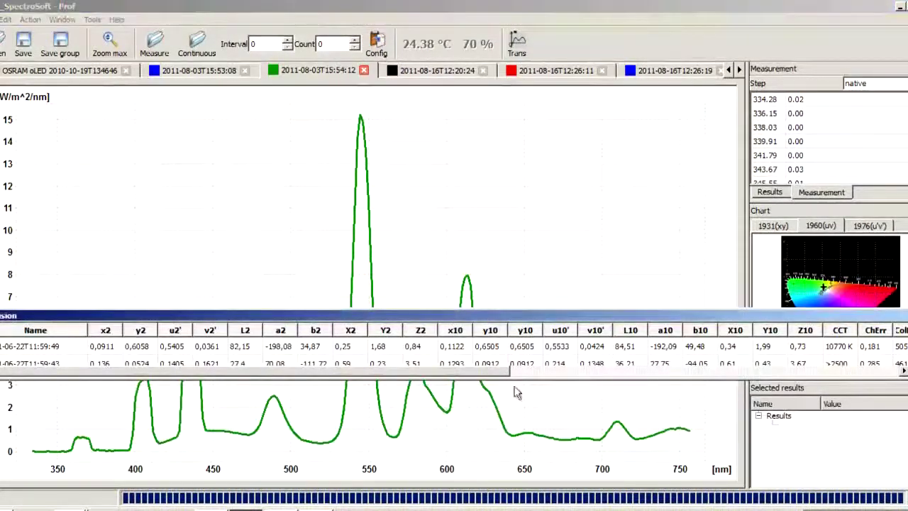
left_click_drag(518, 378, 520, 466)
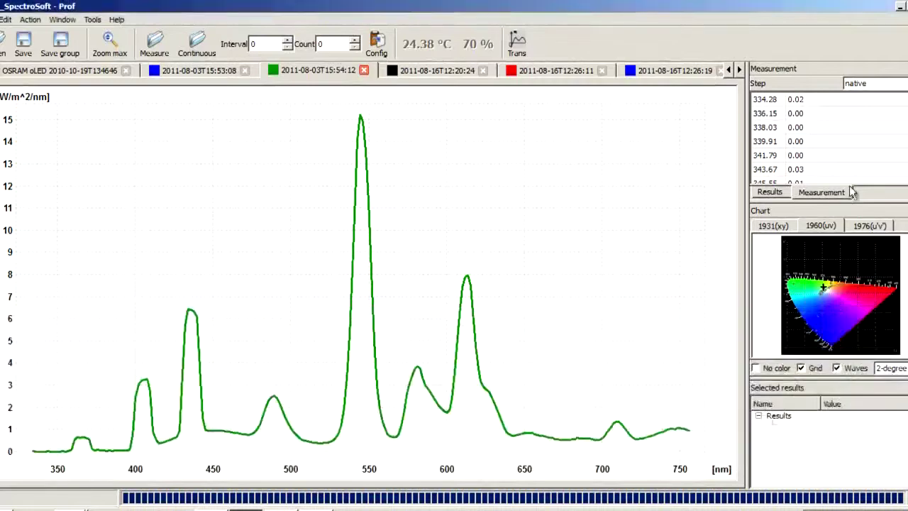
left_click_drag(850, 211, 823, 74)
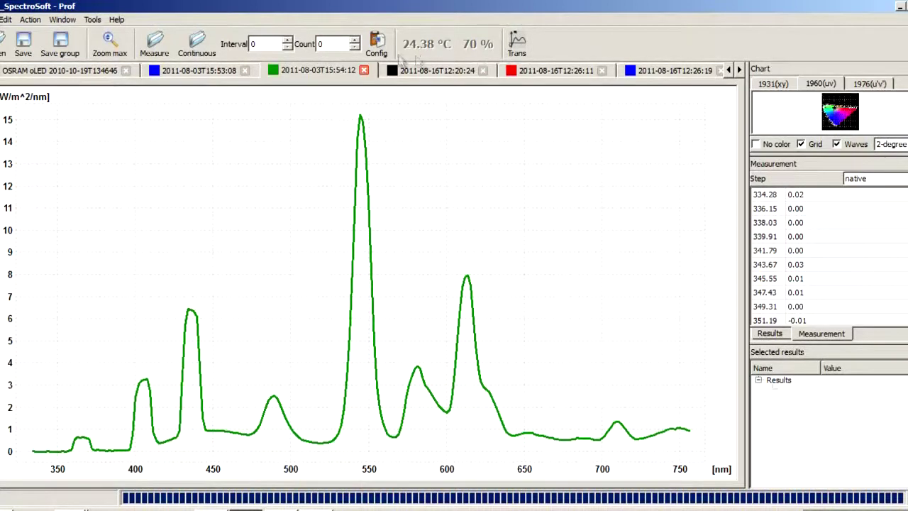
left_click(376, 44)
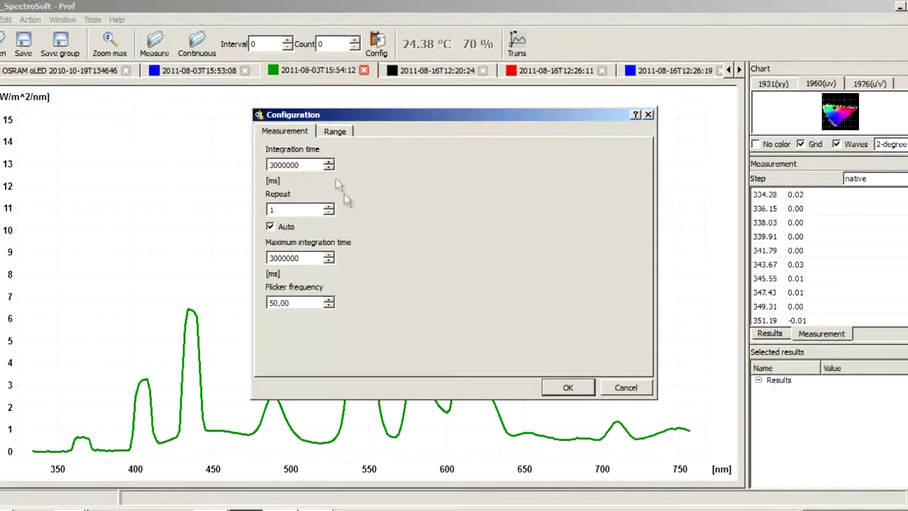
double_click(305, 165)
double_click(286, 208)
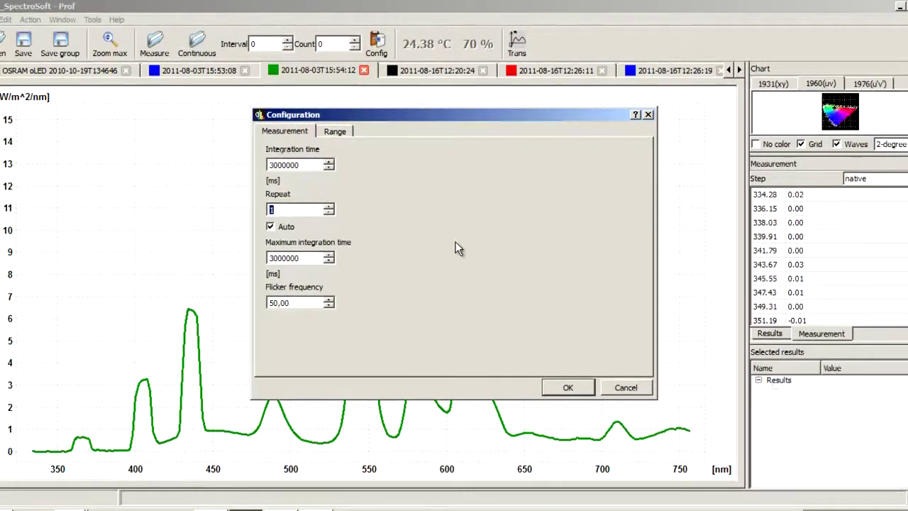
left_click(283, 228)
left_click(270, 225)
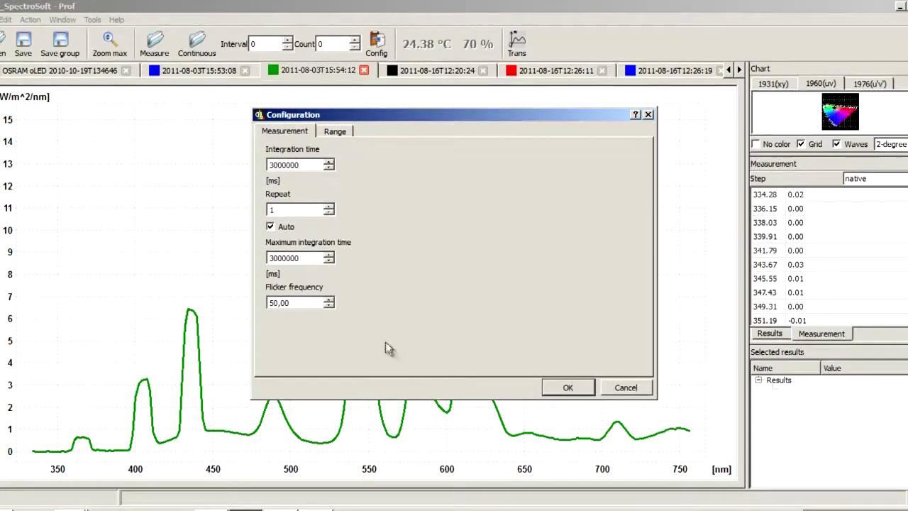
left_click(339, 131)
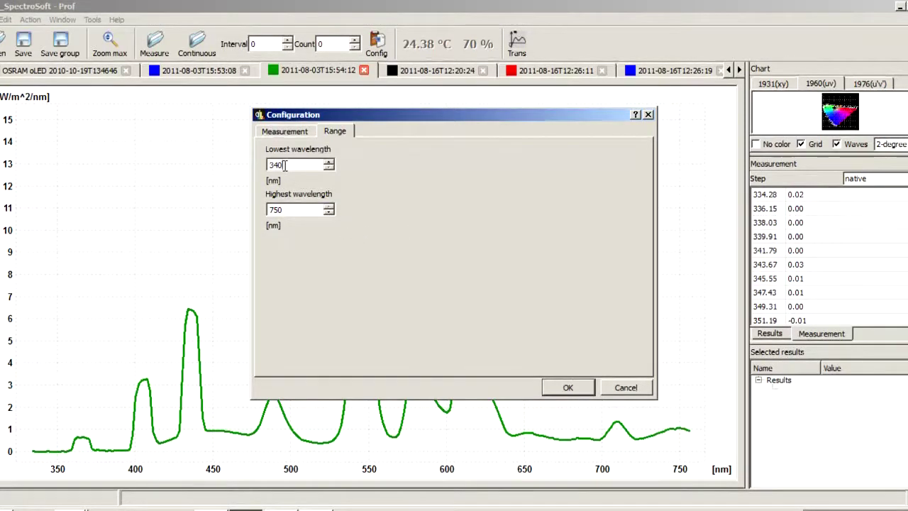
left_click_drag(284, 165, 269, 166)
left_click_drag(291, 209, 270, 222)
key("Return")
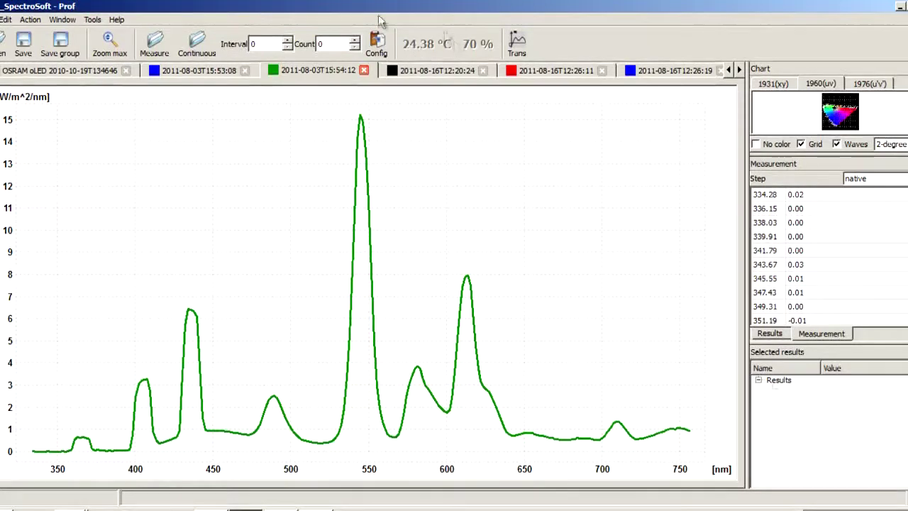
Measure new LED spectra 12:31:28 and 12:31:36, and show the CIE results for 12:31:36
left_click(156, 42)
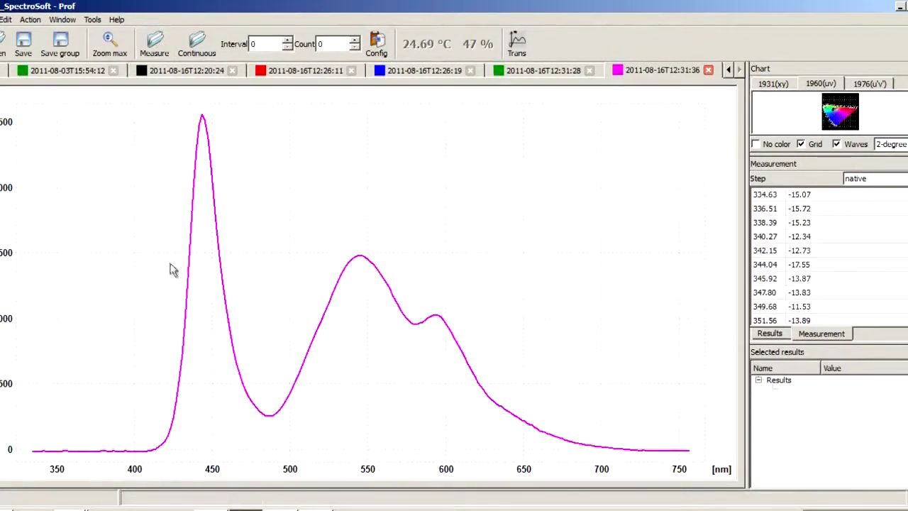
left_click(576, 74)
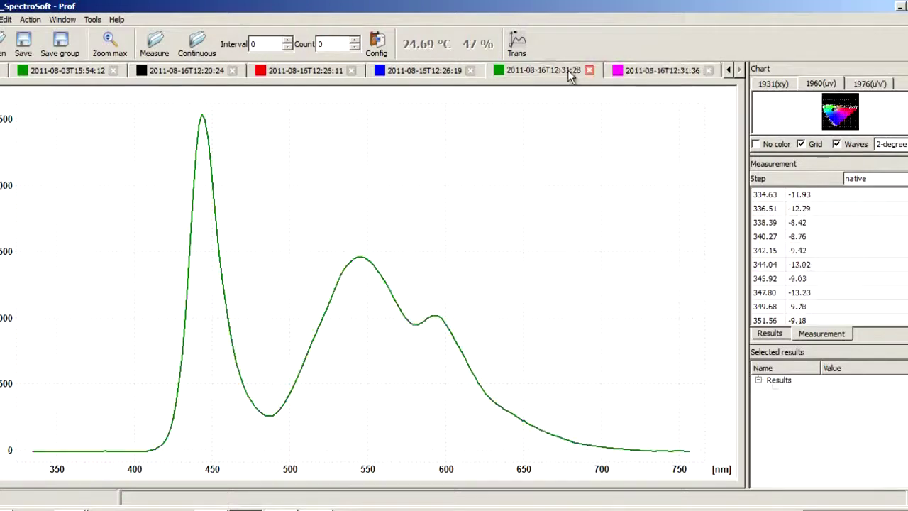
left_click(621, 71)
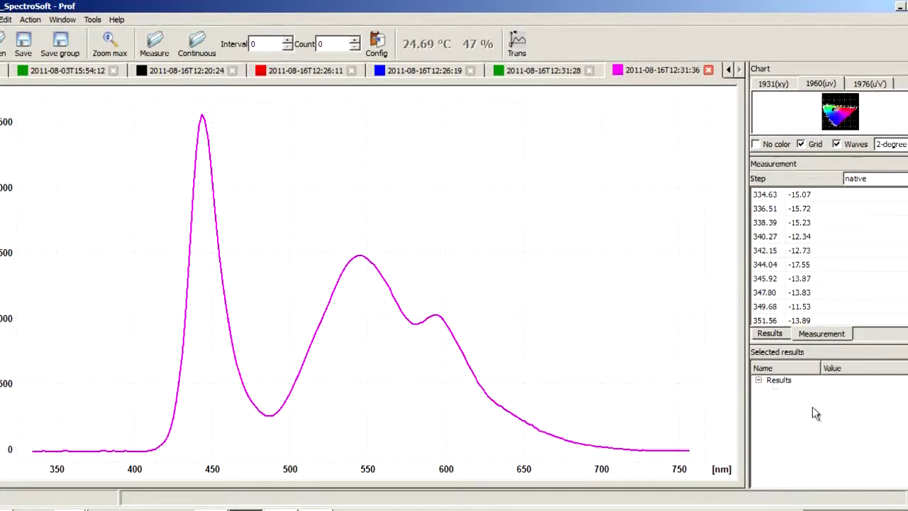
left_click(770, 333)
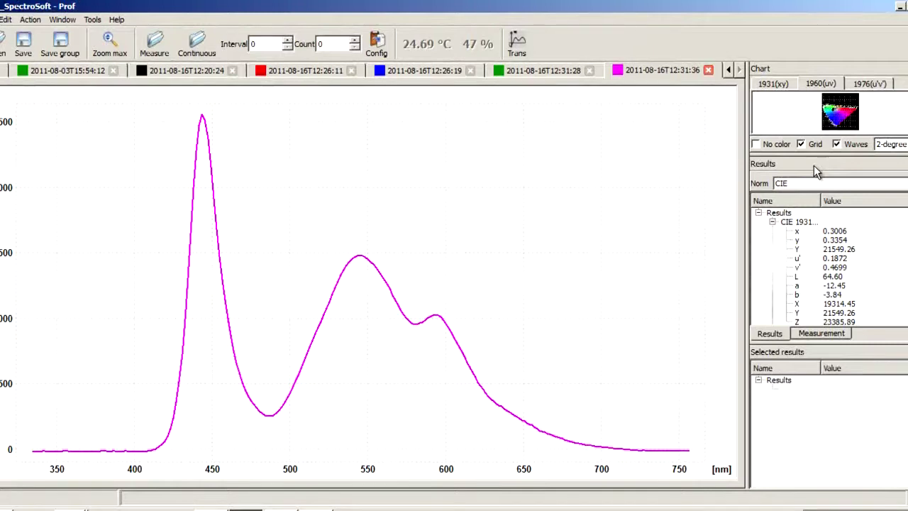
Float and enlarge the CIE Results window, scroll its values, then close it
left_click_drag(814, 165, 656, 28)
left_click_drag(593, 194, 563, 430)
scroll(767, 291, "down", 4)
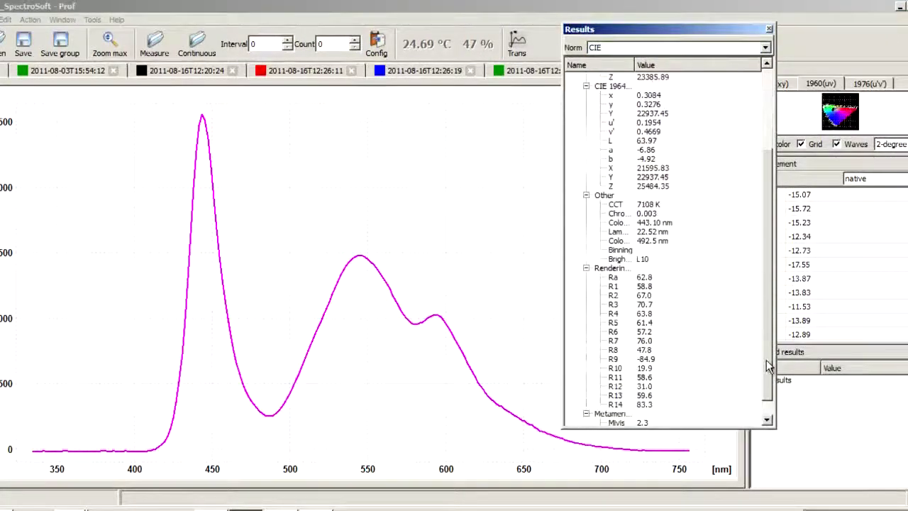
left_click(769, 29)
Float and enlarge the chromaticity chart, cycling 1931, 1960 diagrams to end on CIE 1976 u'v'
left_click_drag(787, 63, 625, 28)
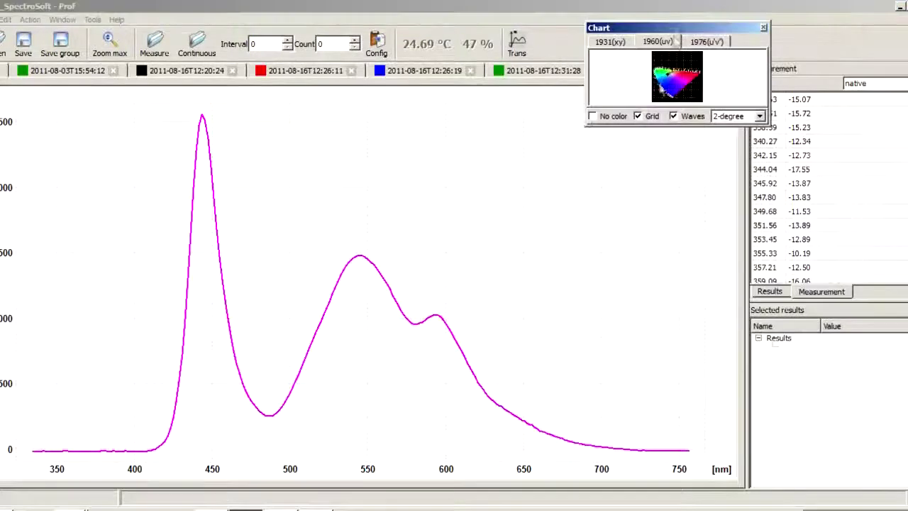
left_click_drag(585, 127, 577, 351)
left_click(607, 42)
left_click(657, 41)
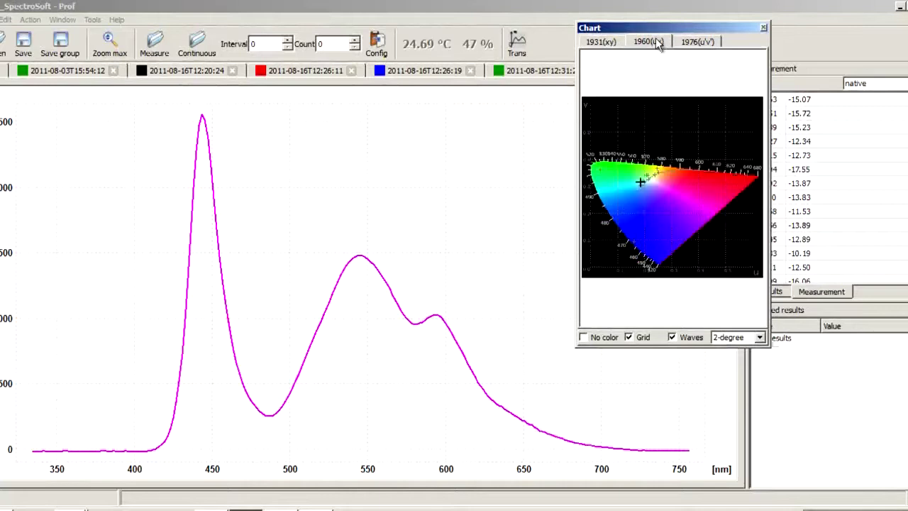
left_click(699, 42)
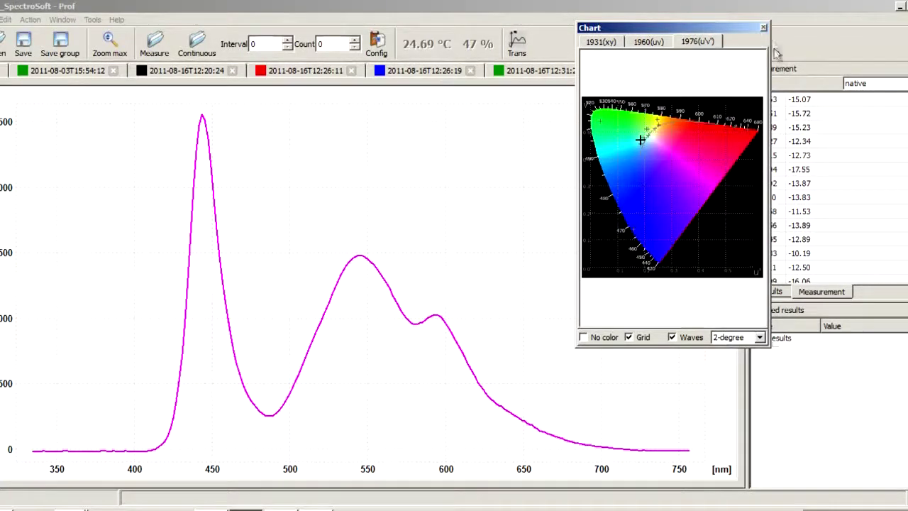